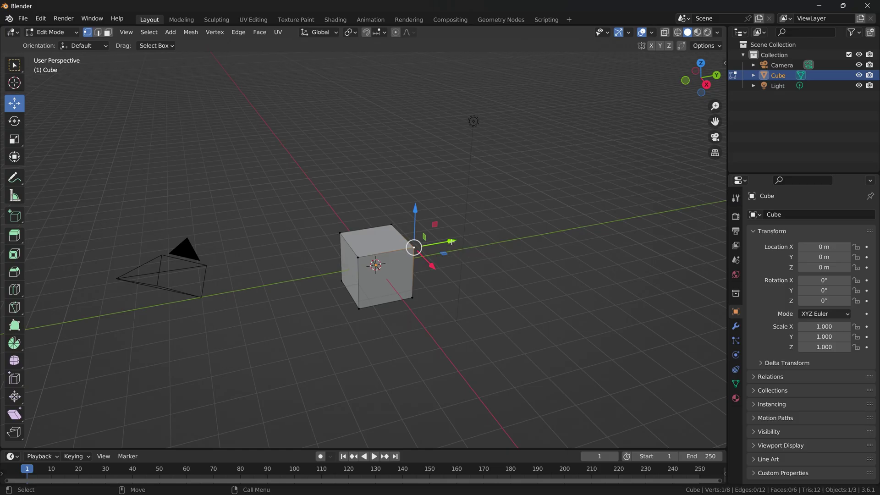
Lower the arched glass window piece along its Y axis in the Scene view
left_click_drag(452, 241, 321, 266)
middle_click_drag(321, 266, 445, 244)
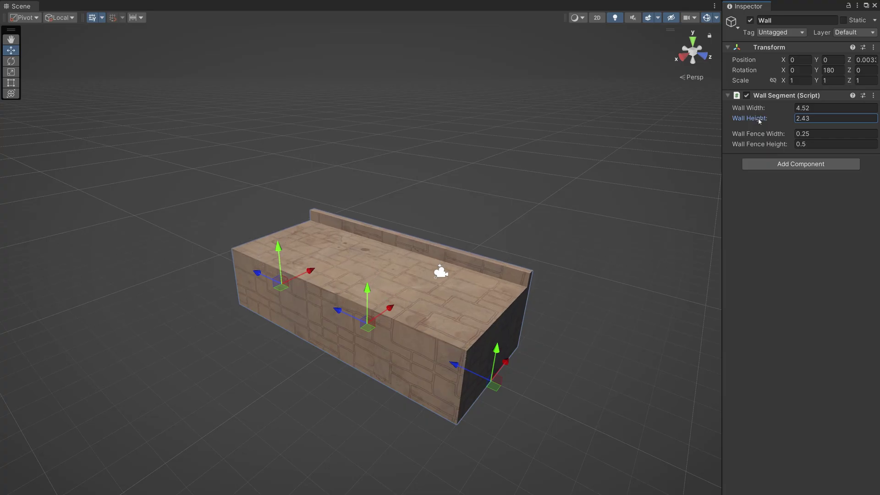
Raise the Wall Segment's Wall Height so the procedural wall grows to 5.54
left_click_drag(757, 118, 778, 136)
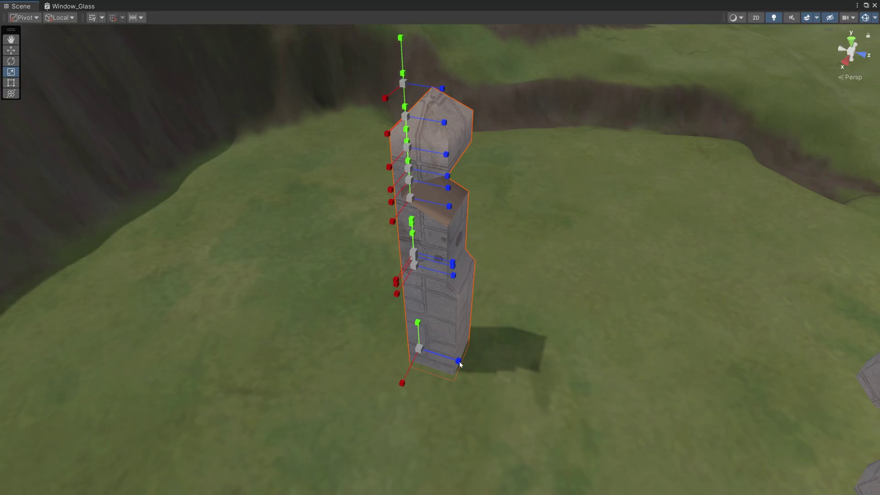
Resize the width of the stacked tower's bottom block with its scale handle
mouse_move(459, 362)
left_mouse_down()
mouse_move(486, 368)
mouse_move(474, 370)
left_mouse_up()
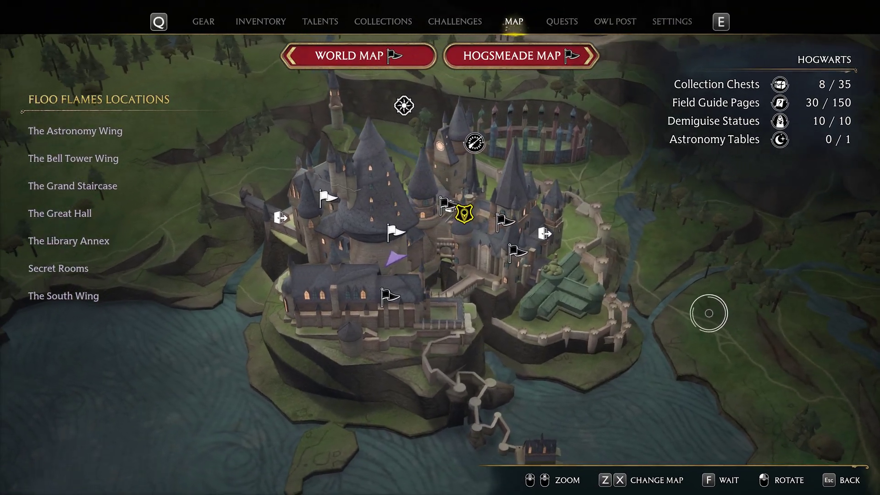
Rotate the 3D Hogwarts castle map to view the grounds from another side
right_click_drag(709, 313, 874, 484)
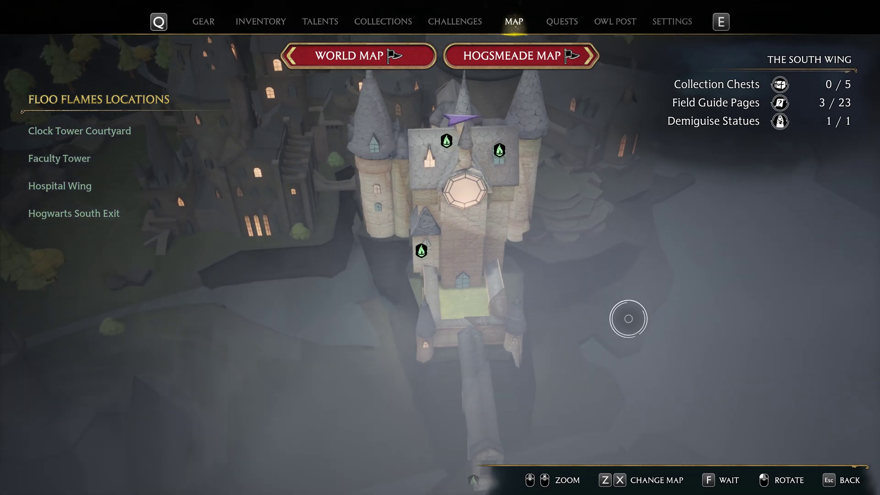
Turn the castle map around the Astronomy Wing to study its towers
right_click_drag(625, 318, 650, 319)
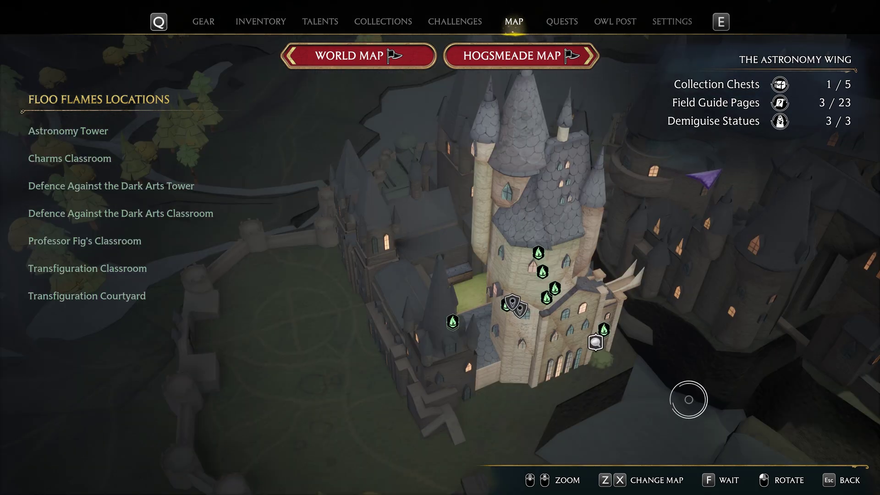
right_click_drag(689, 399, 566, 411)
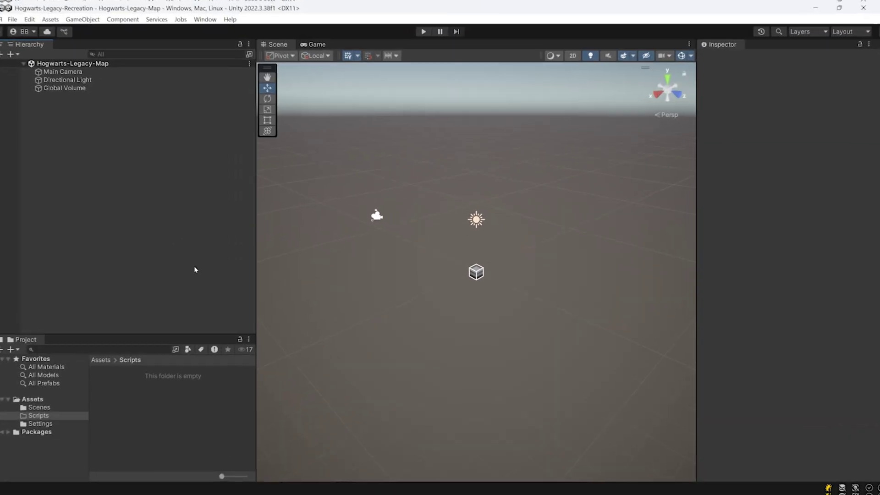
Create a new C# script named CuboidShape in the Scripts folder
right_click(131, 398)
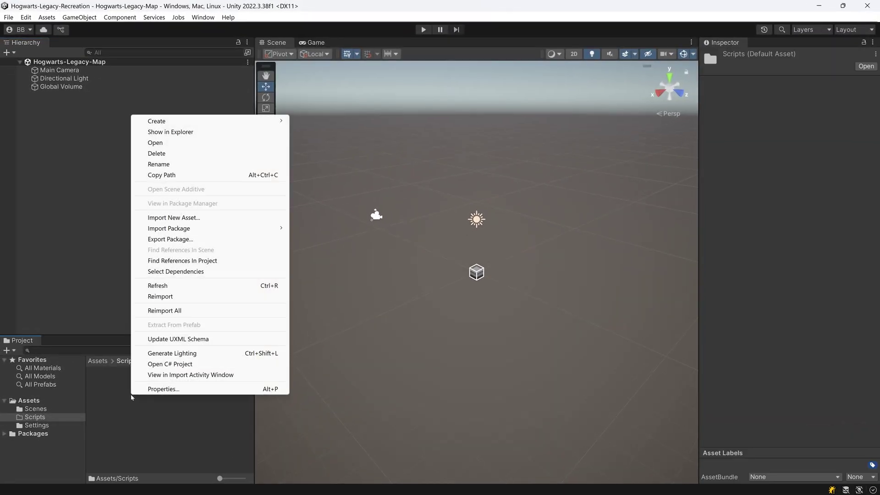
mouse_move(207, 121)
left_click(367, 34)
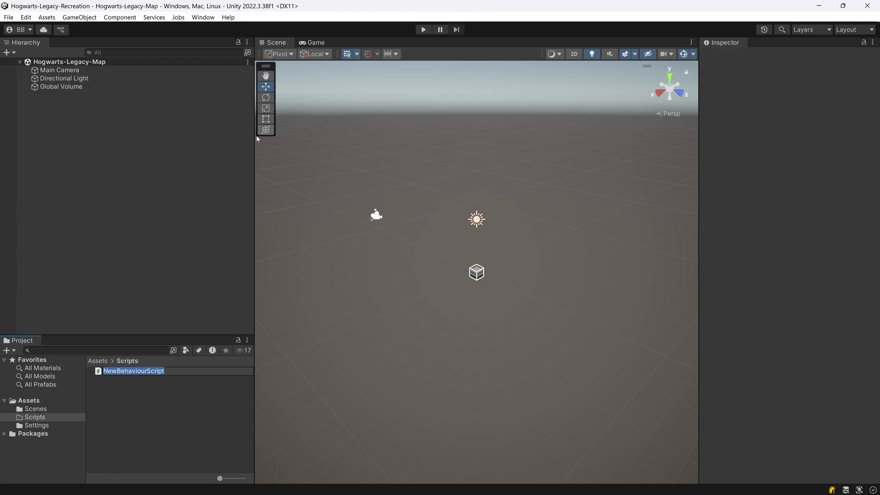
type("CuboidShape")
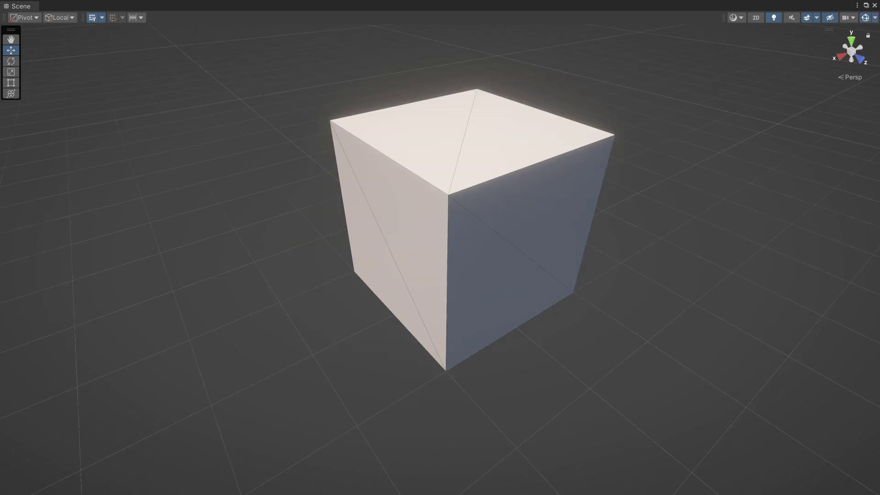
Stretch the cube's bottom-right edge outward along Z and change the textured wall's width
key("ctrl+a")
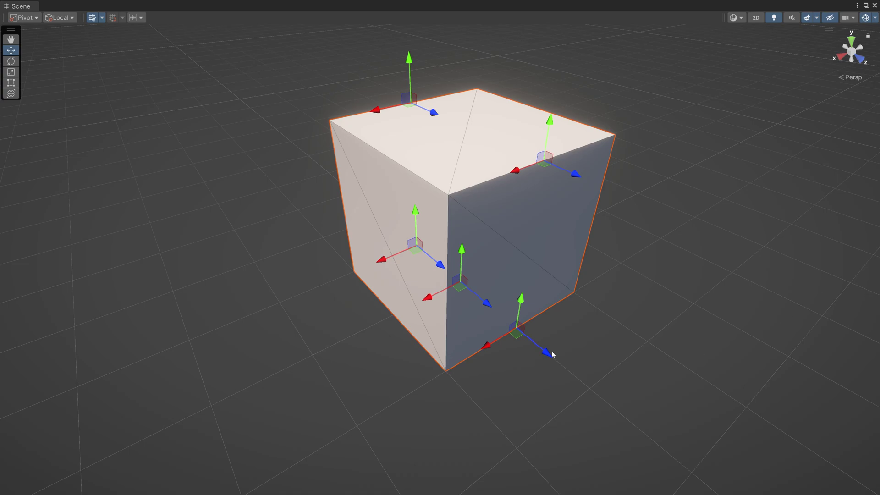
left_click_drag(550, 358, 627, 401)
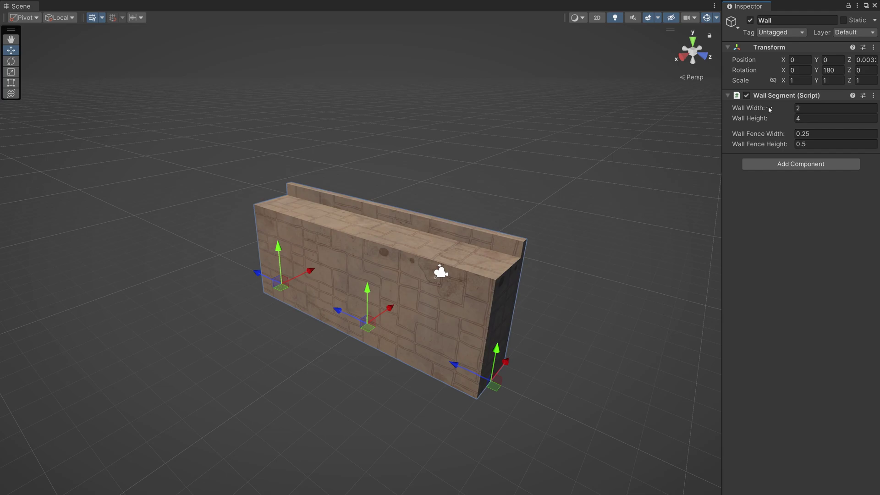
left_click_drag(769, 107, 783, 135)
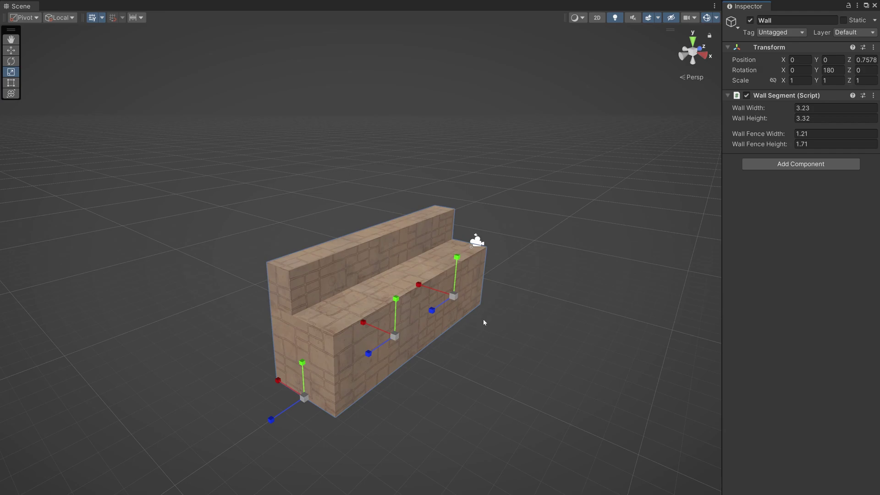
Sculpt stepped, terraced cliffs into the terrain with the Set Height brush
scroll(484, 322, "down", 8)
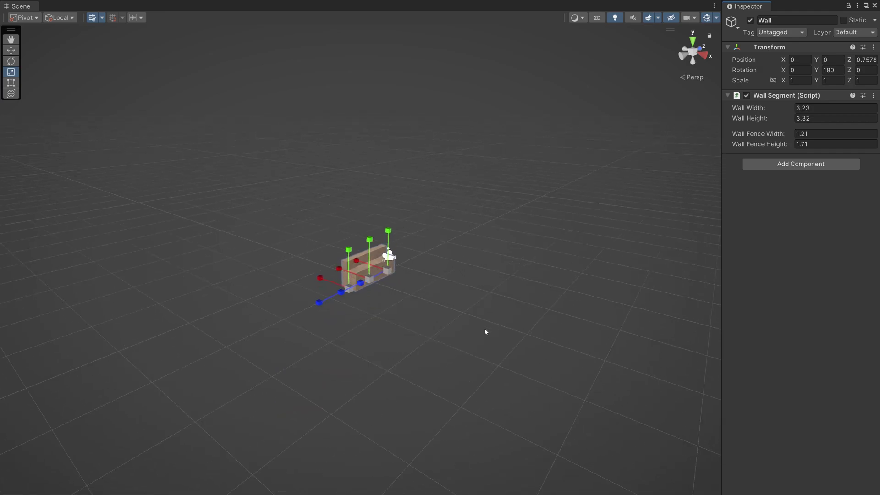
scroll(485, 328, "down", 8)
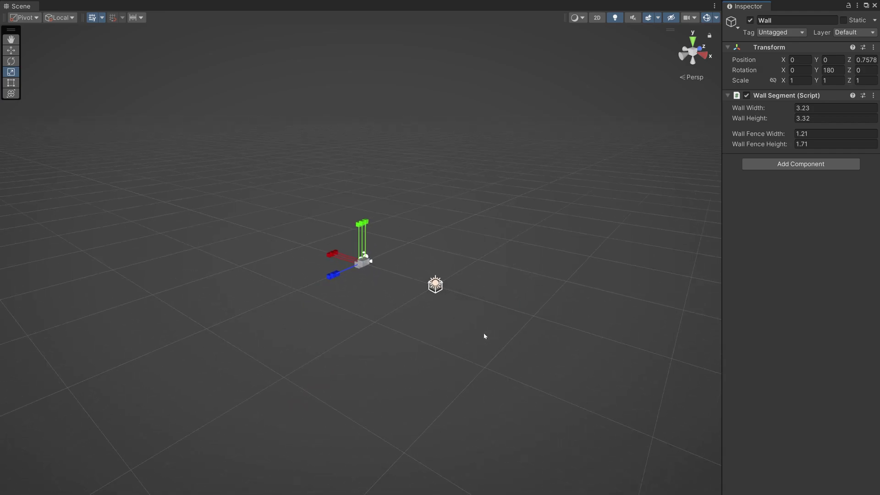
scroll(481, 334, "down", 3)
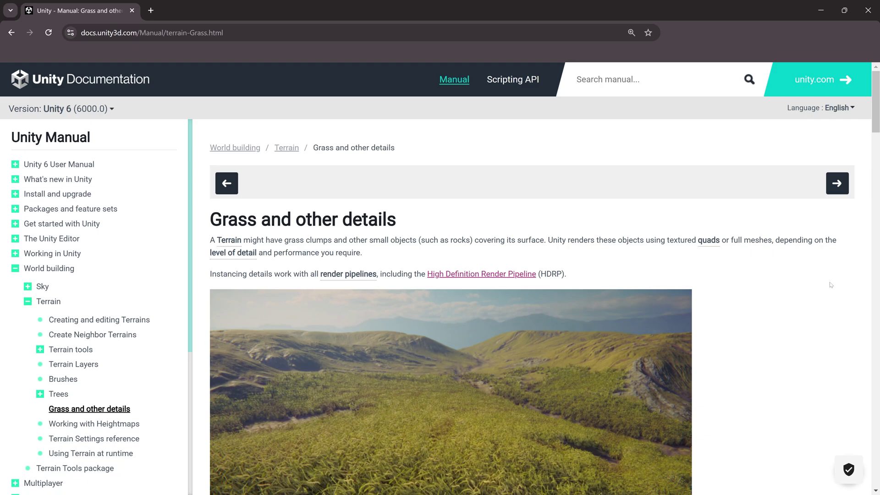
middle_click_drag(830, 300, 832, 305)
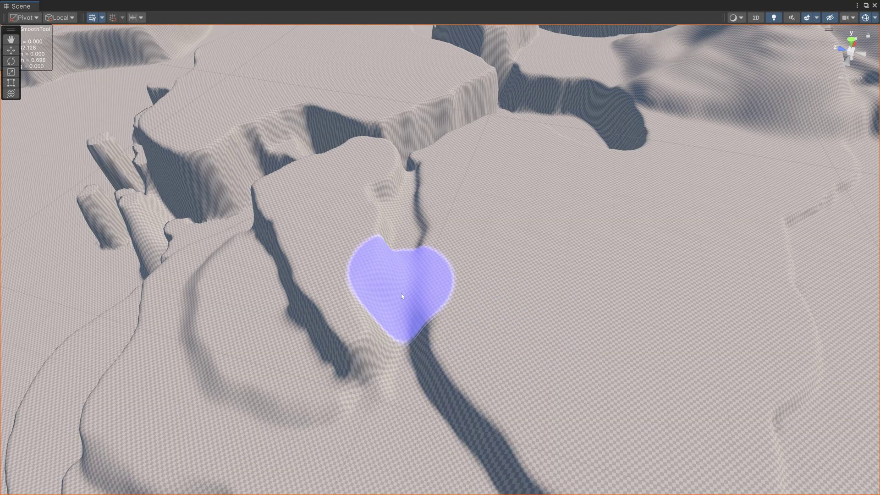
Smooth a sharp terrain ridge and paint dark rock texture along the cliff walls and base
mouse_move(403, 285)
left_mouse_down()
mouse_move(409, 263)
mouse_move(401, 232)
mouse_move(550, 240)
left_mouse_up()
scroll(550, 240, "up", 3)
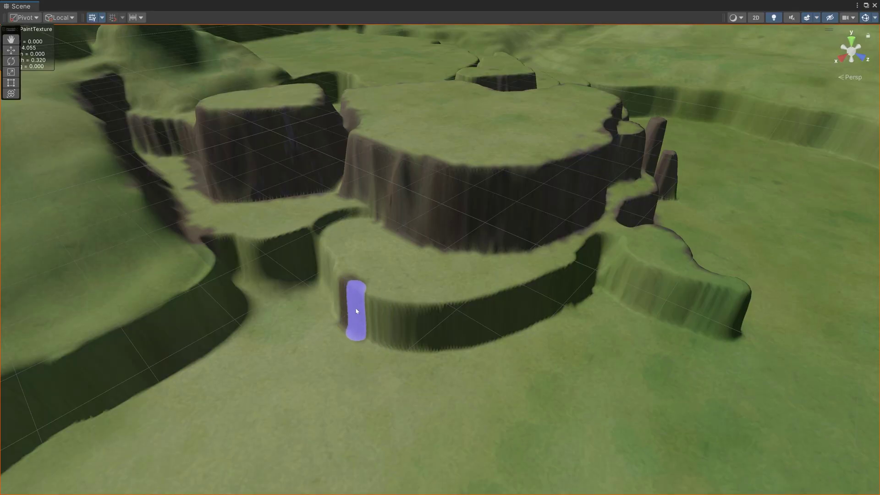
left_click_drag(356, 311, 375, 322)
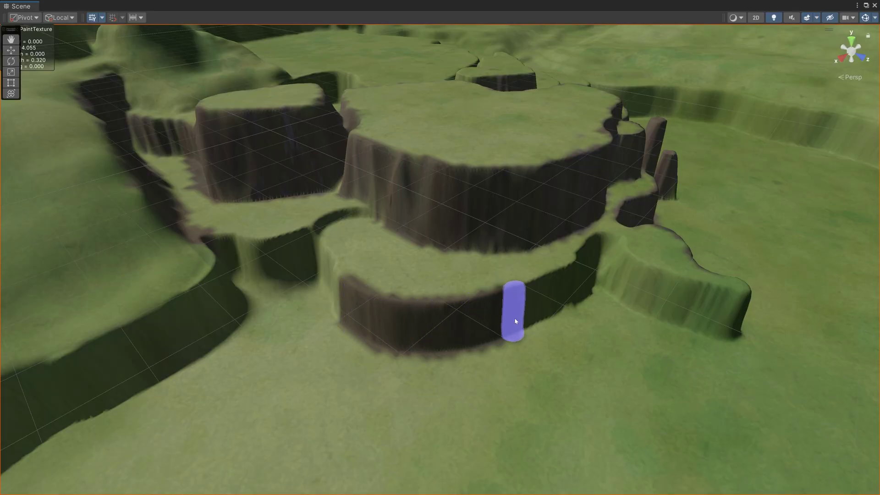
mouse_move(516, 322)
left_mouse_down()
mouse_move(575, 303)
mouse_move(590, 288)
mouse_move(591, 262)
mouse_move(582, 267)
mouse_move(609, 258)
mouse_move(638, 287)
mouse_move(725, 319)
mouse_move(669, 298)
left_mouse_up()
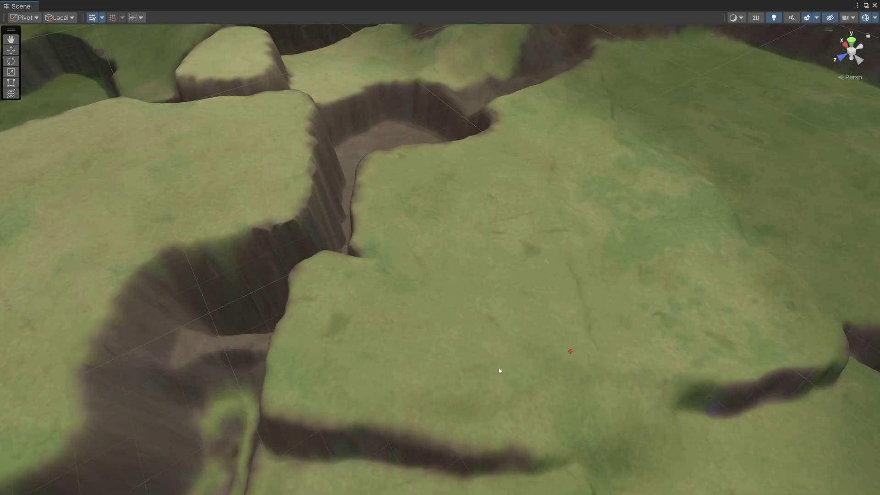
left_click_drag(500, 370, 511, 348, "alt")
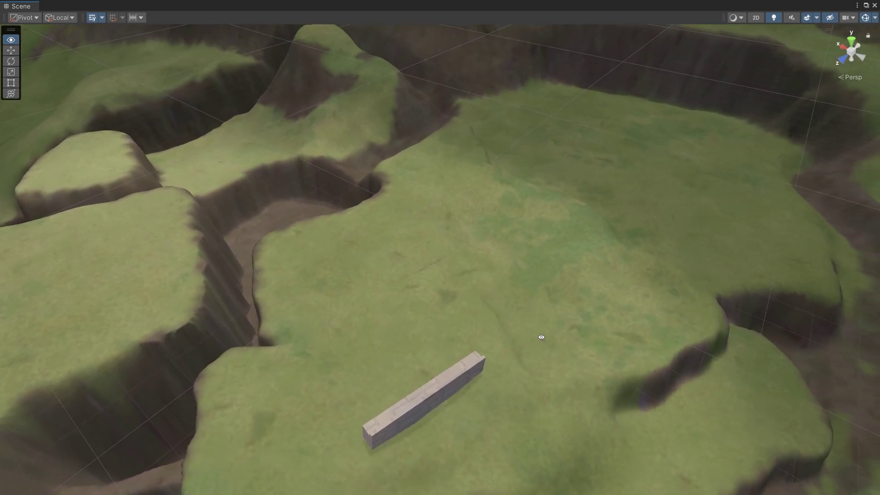
left_click_drag(540, 338, 494, 310, "alt")
Reshape the winding wall by moving three bend points, then raise the stone cylinder's top face
left_click_drag(642, 364, 676, 399, "alt")
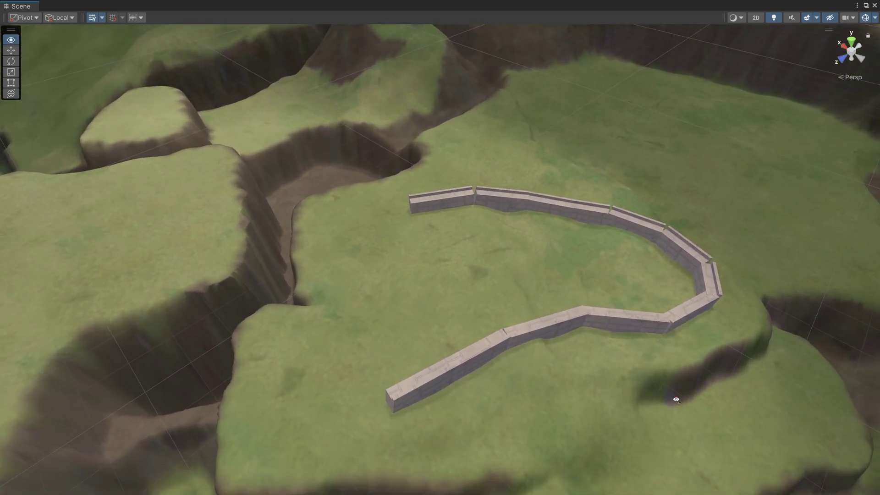
scroll(758, 301, "up", 2)
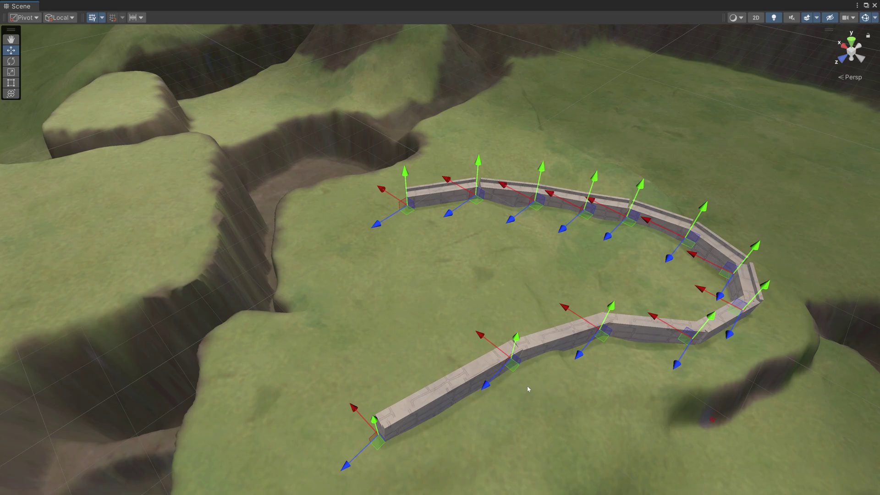
left_click_drag(504, 364, 477, 411)
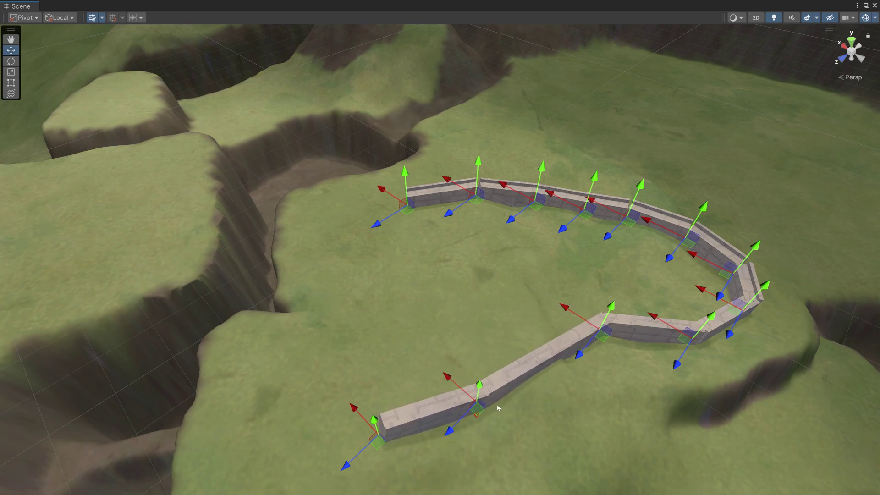
left_click_drag(585, 360, 573, 374)
left_click_drag(685, 342, 727, 279)
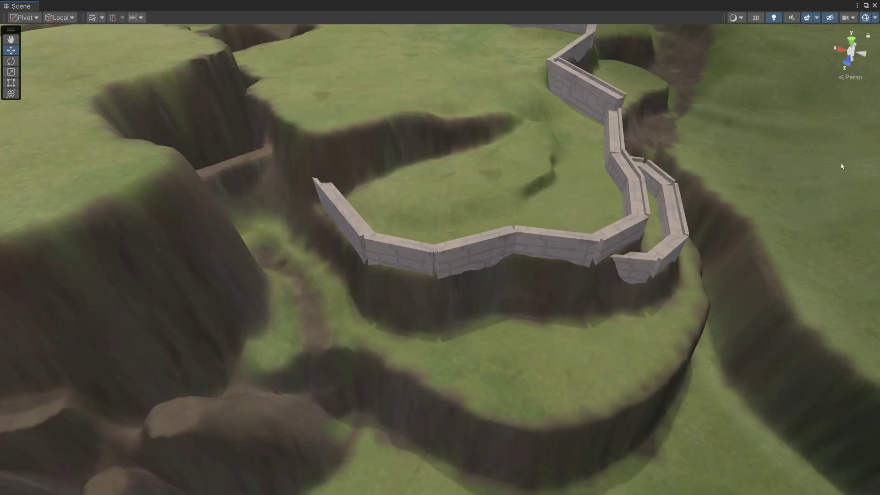
left_click_drag(841, 165, 691, 147, "alt")
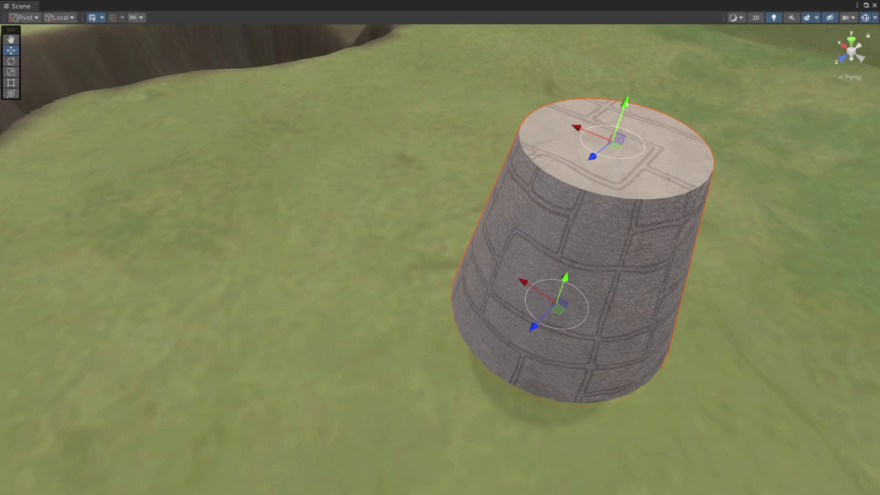
left_click_drag(626, 104, 660, 71)
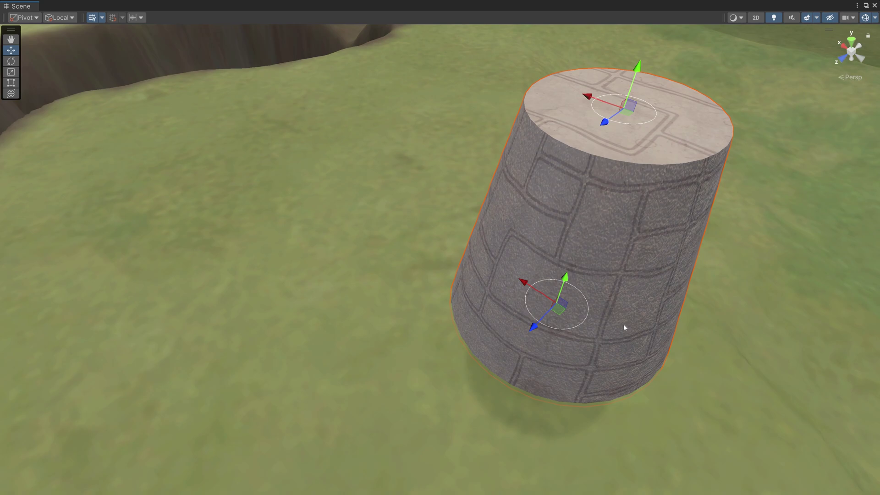
Taper the cylinder's faces, adjust the hollow top ring's height, and set Tower Resolution to 17
left_click_drag(585, 324, 493, 320)
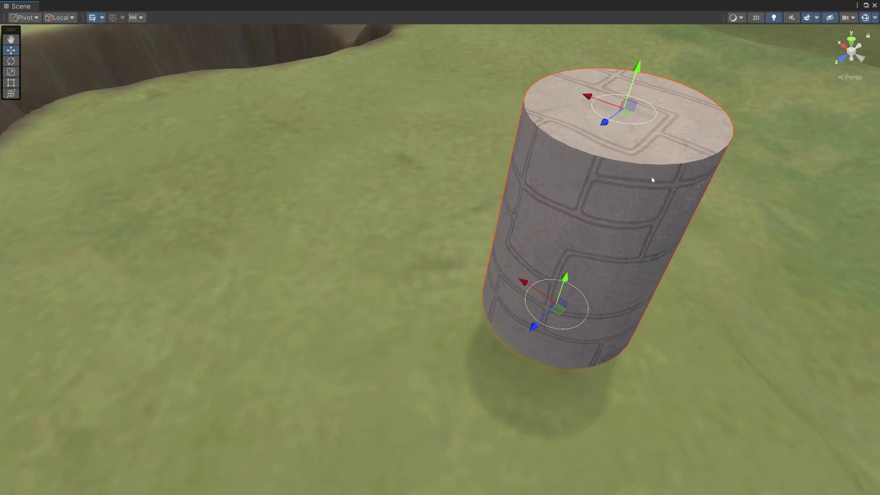
left_click_drag(653, 123, 538, 130)
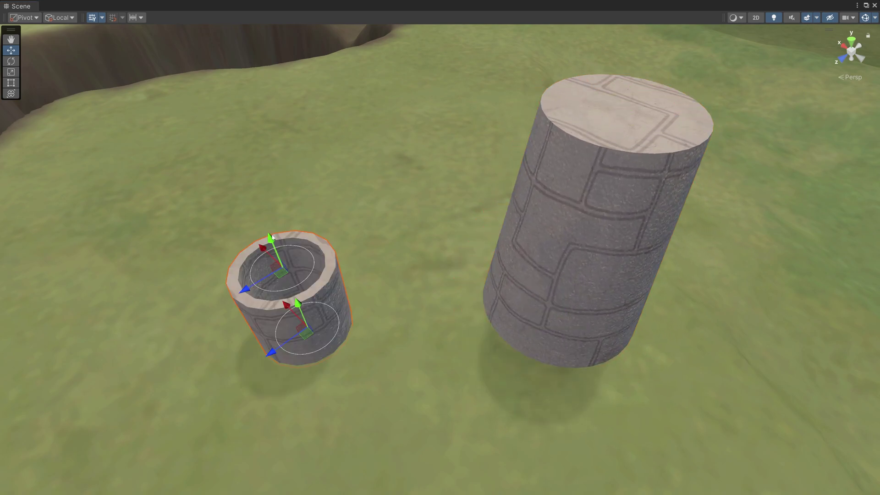
left_click_drag(272, 237, 261, 198)
left_click_drag(284, 259, 283, 268)
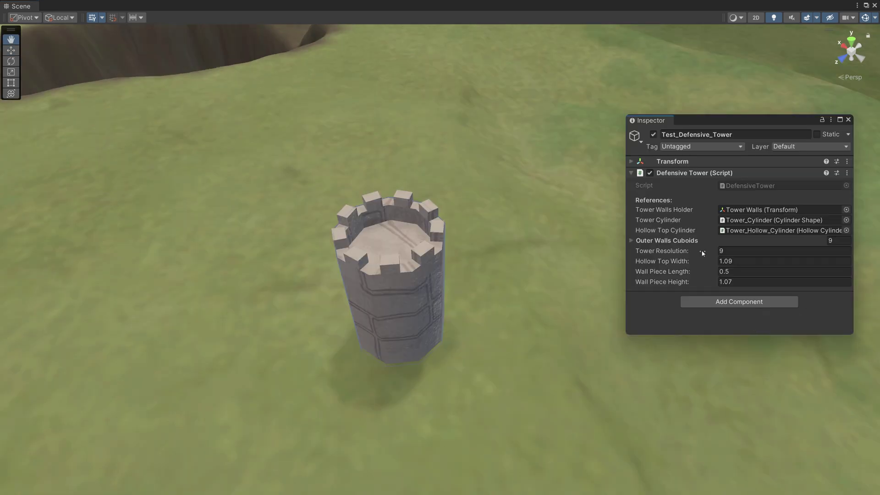
left_click_drag(702, 252, 695, 284)
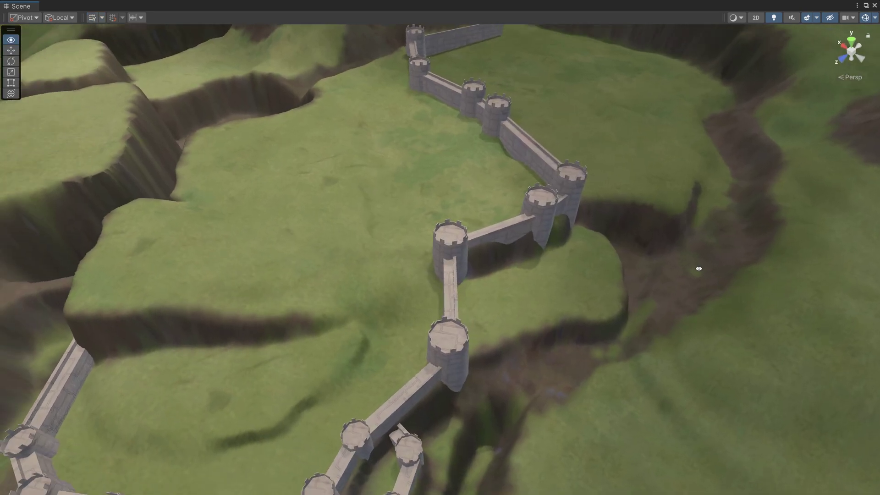